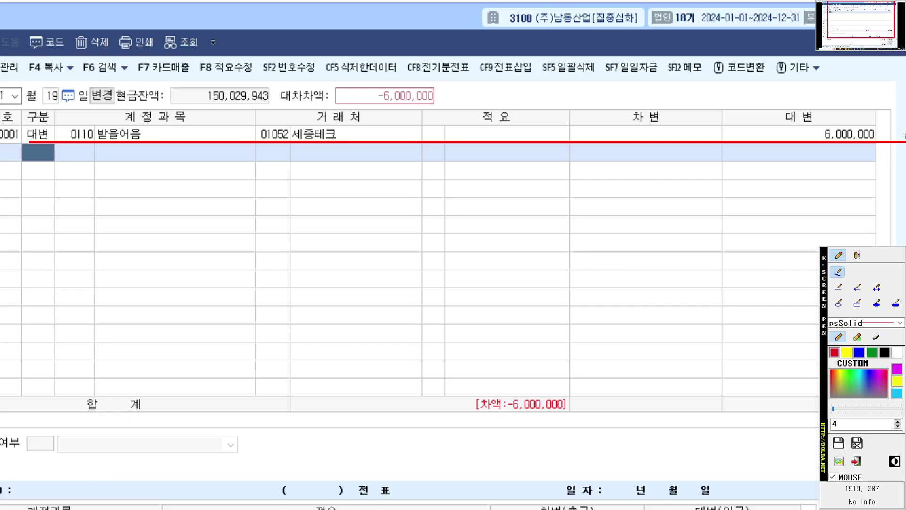
Add a debit (차변) line with account 0246 부도어음과수표 to the January 19 voucher
type("3")
key("Return")
type("부도")
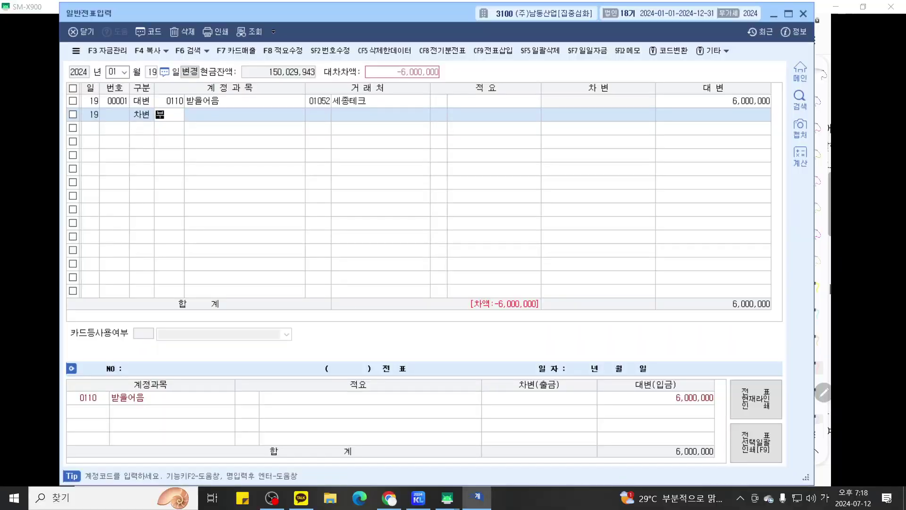
key("Return")
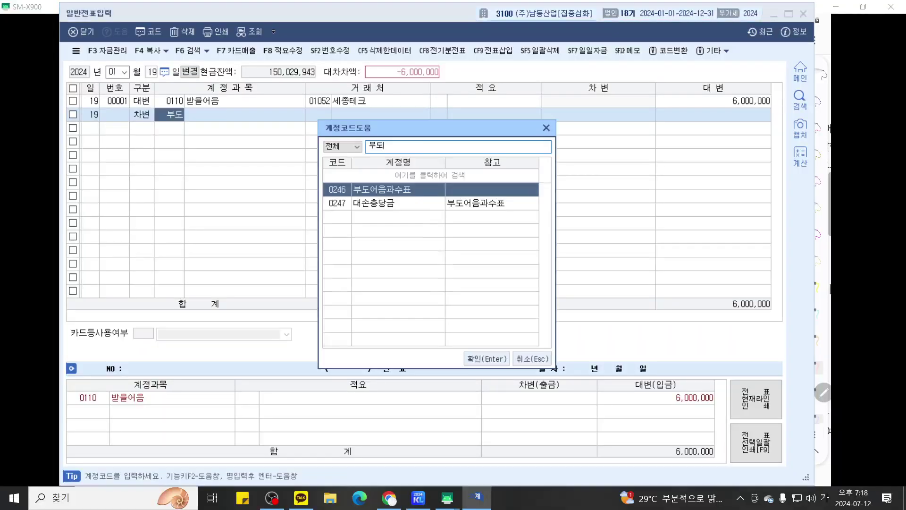
key("BackSpace")
key("Return")
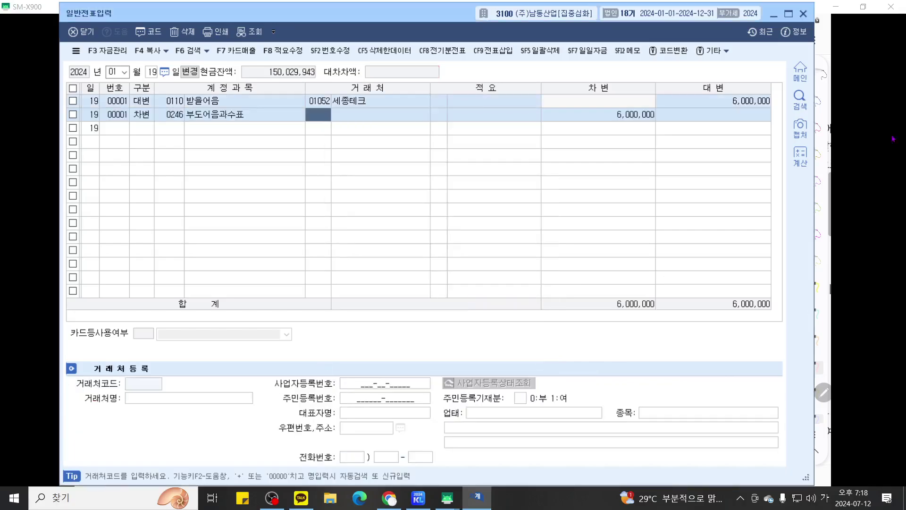
key("ctrl+1")
scroll(505, 122, "up", 2)
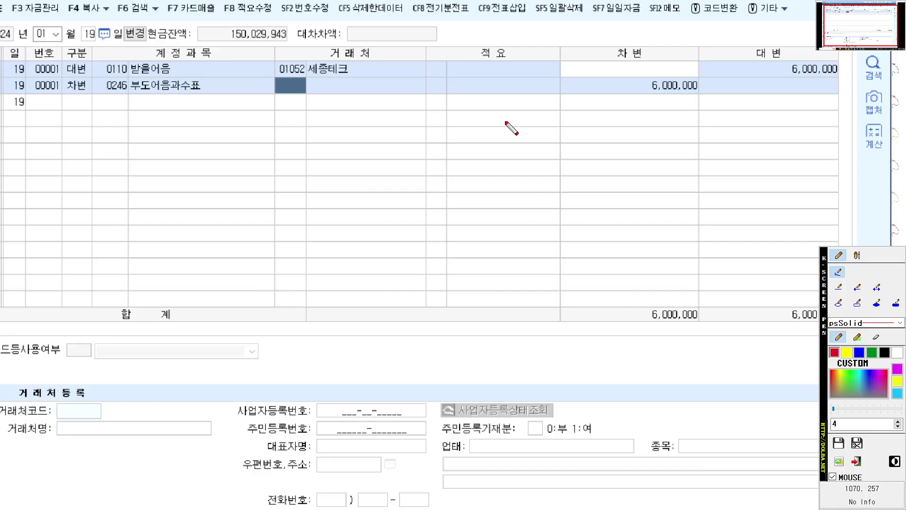
scroll(505, 121, "down", 2)
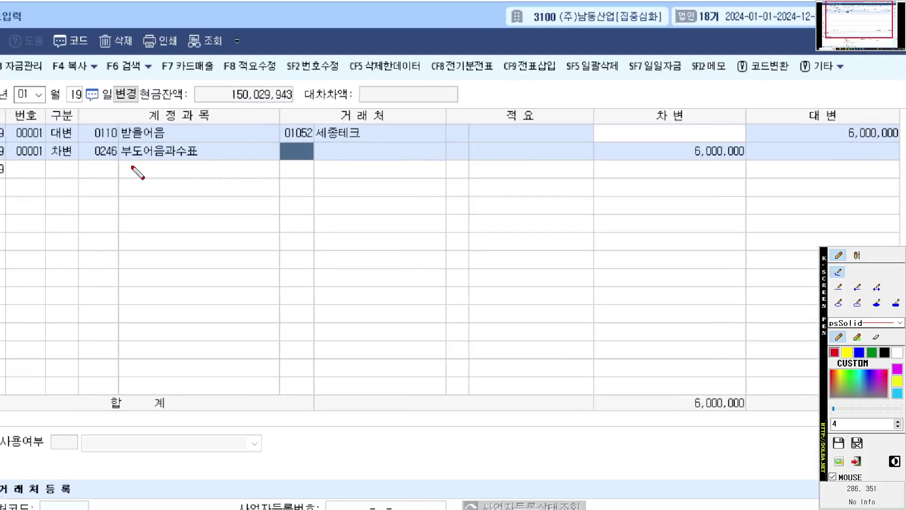
left_click_drag(53, 160, 251, 161)
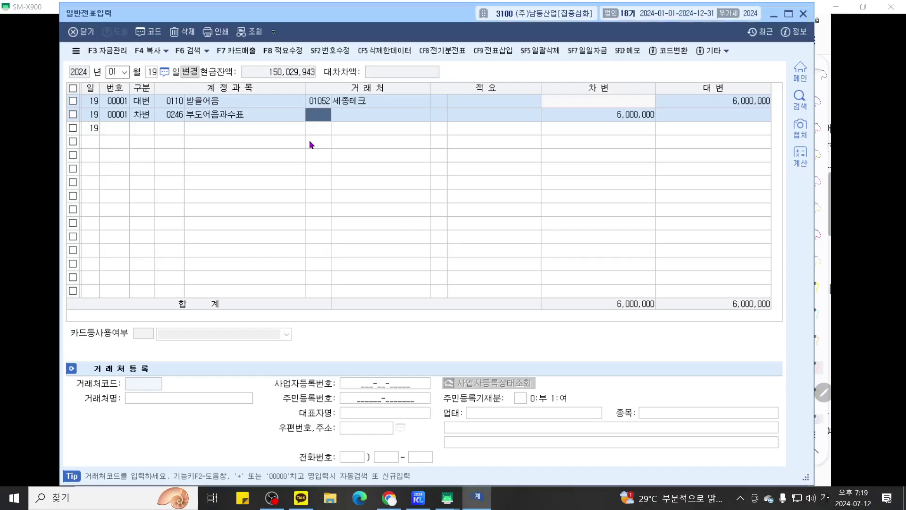
Set the trading partner of the 부도어음과수표 line to 세종테크
type("세종")
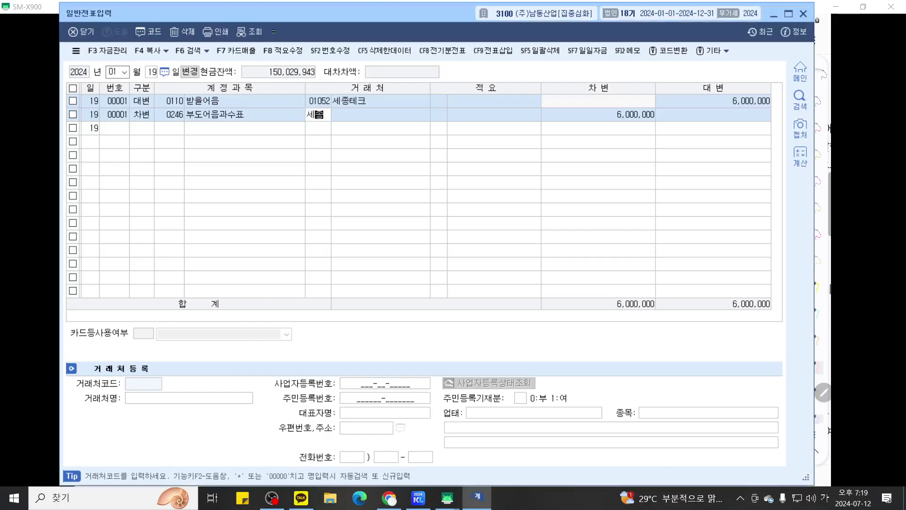
key("Return")
key("Return")
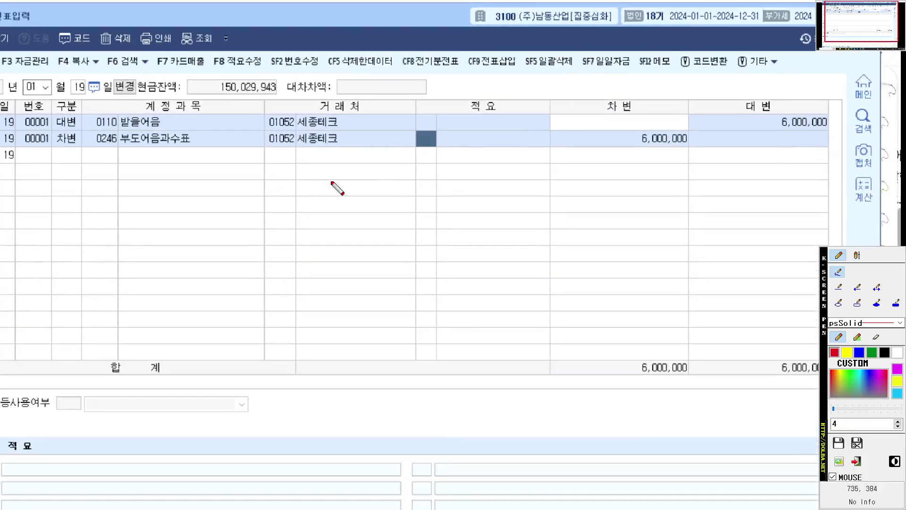
left_click_drag(67, 94, 321, 95)
left_click_drag(254, 148, 350, 148)
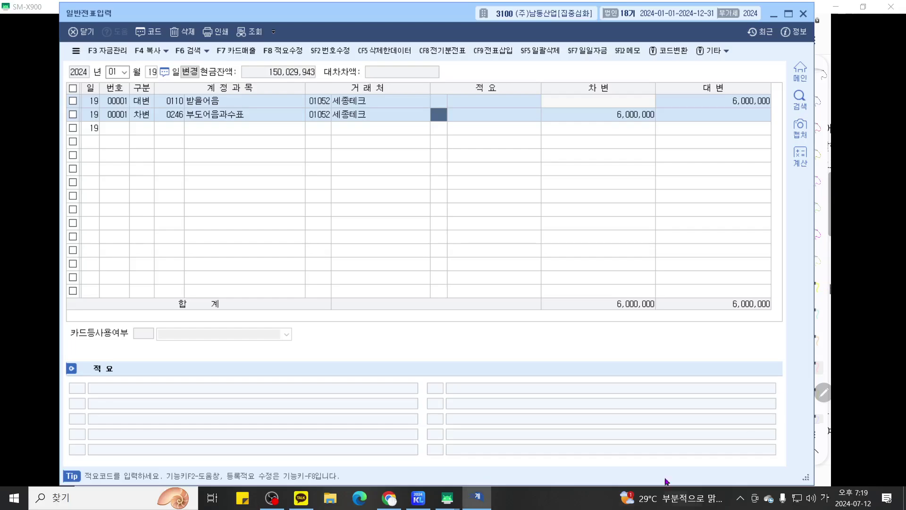
Switch to the SM-X900 notes, handwrite 선급금 in blue above 선급한 in problem ⑦, and underline 인도
mouse_move(447, 498)
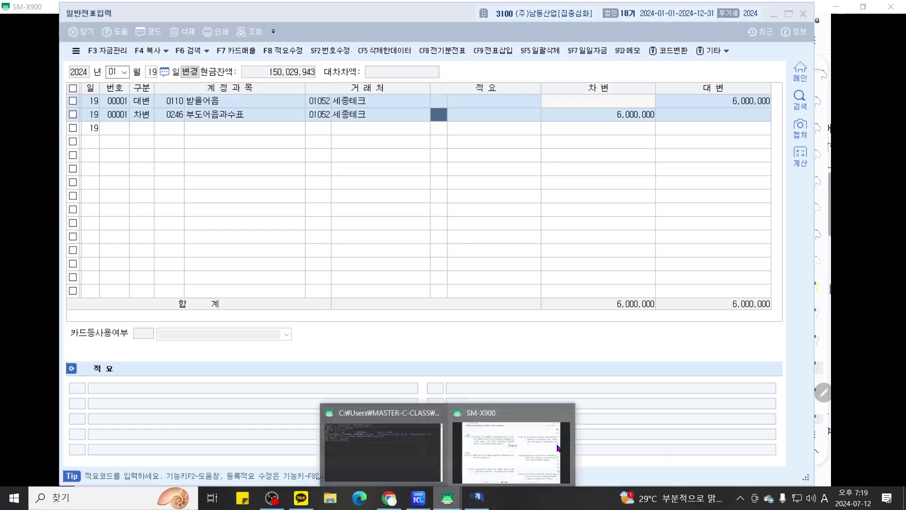
left_click(559, 447)
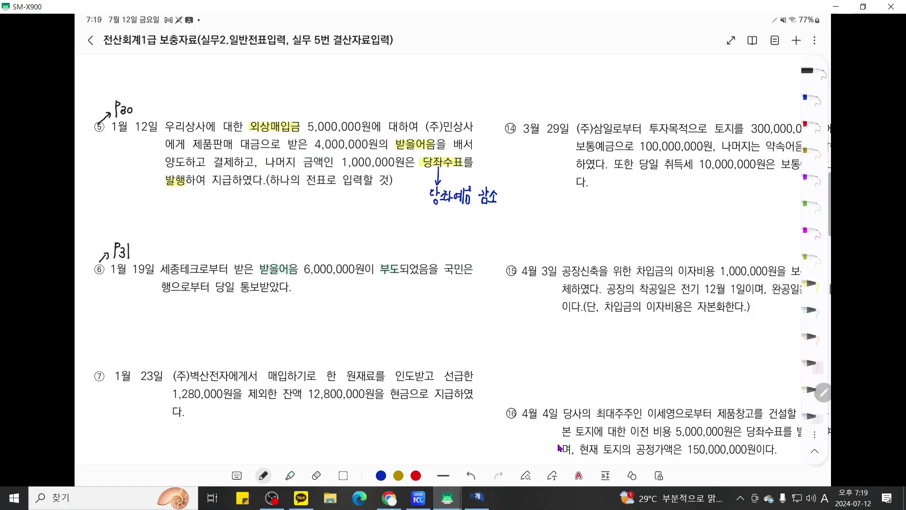
scroll(559, 446, "down", 3)
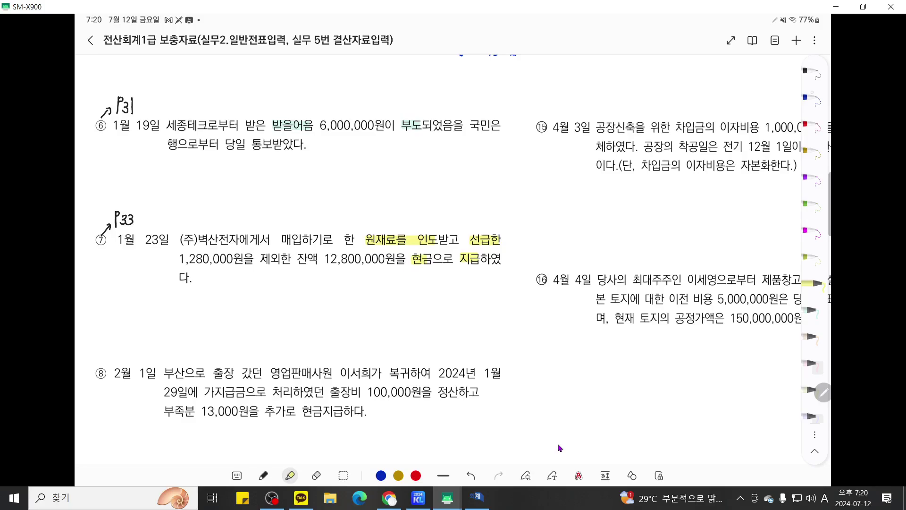
left_click(811, 93)
mouse_move(480, 221)
left_mouse_down()
mouse_move(480, 228)
mouse_move(474, 211)
left_mouse_up()
mouse_move(472, 204)
left_mouse_down()
mouse_move(477, 210)
mouse_move(487, 201)
mouse_move(482, 213)
mouse_move(491, 214)
left_mouse_up()
left_click_drag(492, 201, 497, 213)
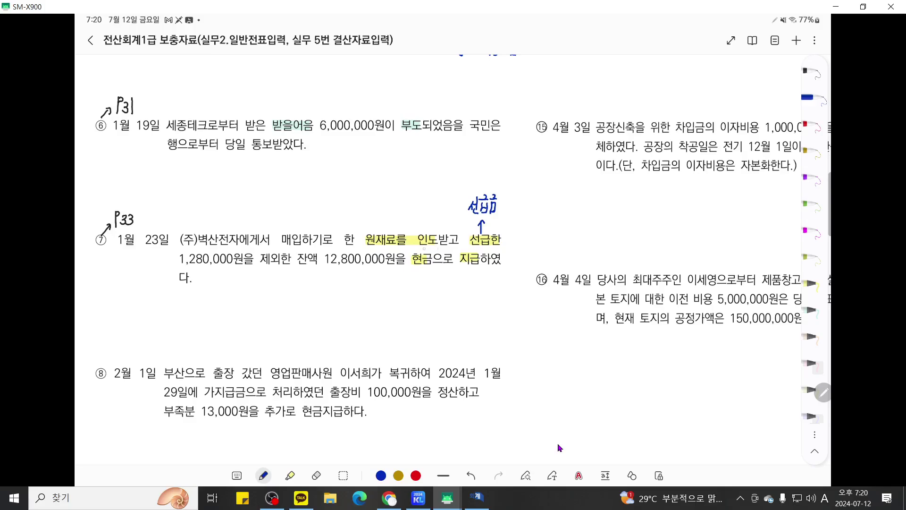
left_click_drag(423, 248, 440, 245)
Switch back to the 일반전표입력 window and set the voucher day to 23
left_click(477, 497)
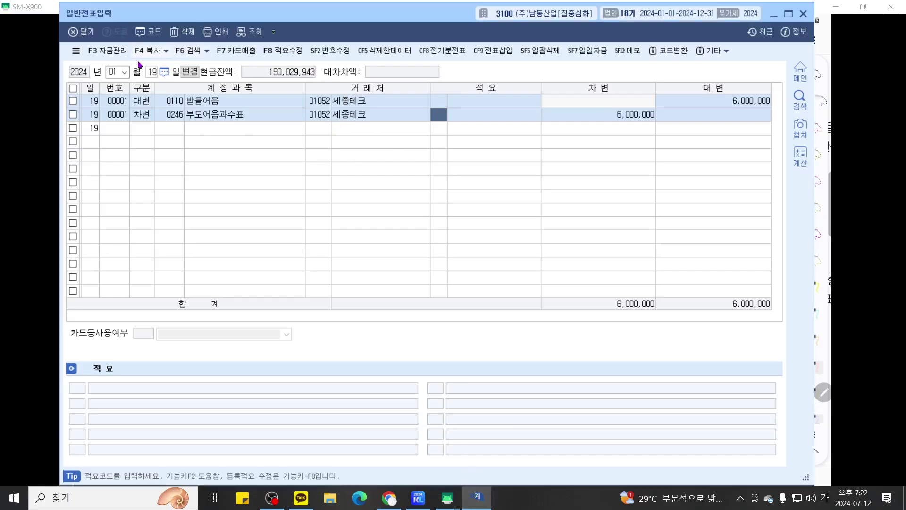
left_click(152, 71)
type("23")
key("Return")
Enter a credit (대변) line for account 131 선급금 with trading partner (주)벽산전자 and amount 1,280,000
type("4")
key("Return")
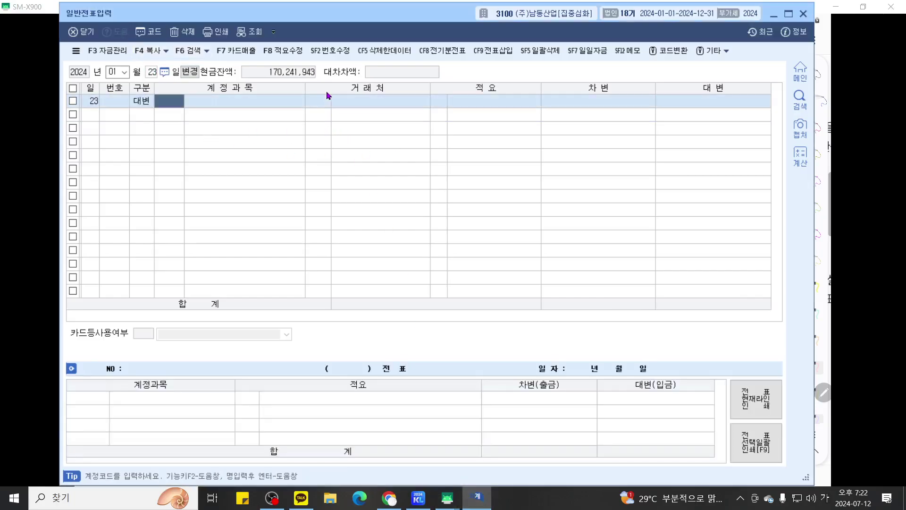
type("131")
key("Return")
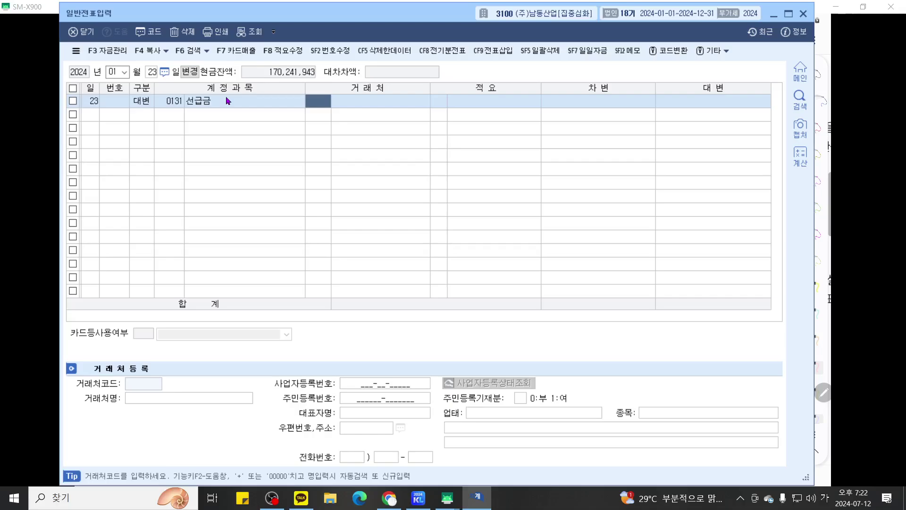
type("벽산")
key("Return")
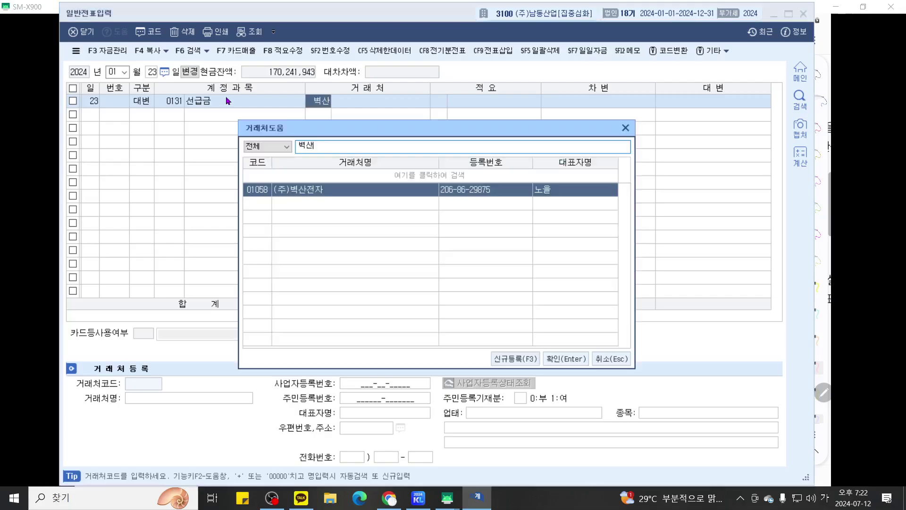
key("Return")
key("Return")
type("1")
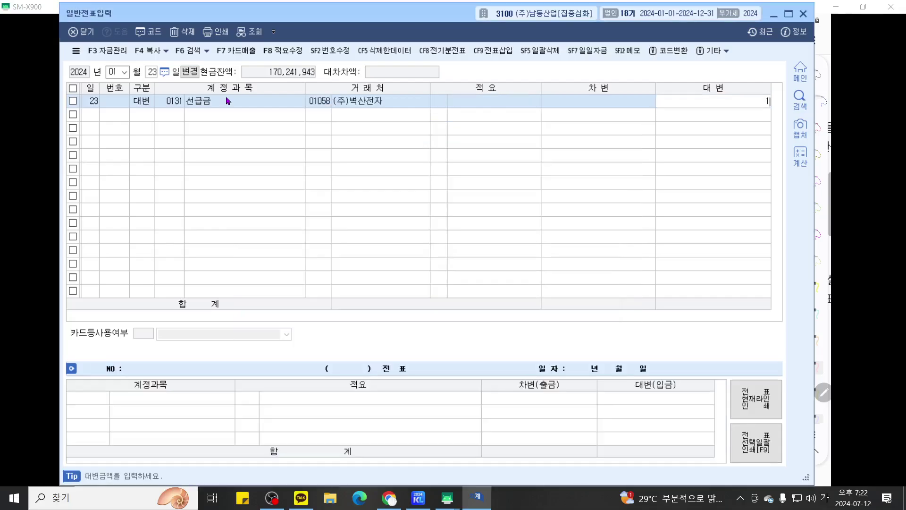
type(",280,000")
key("Return")
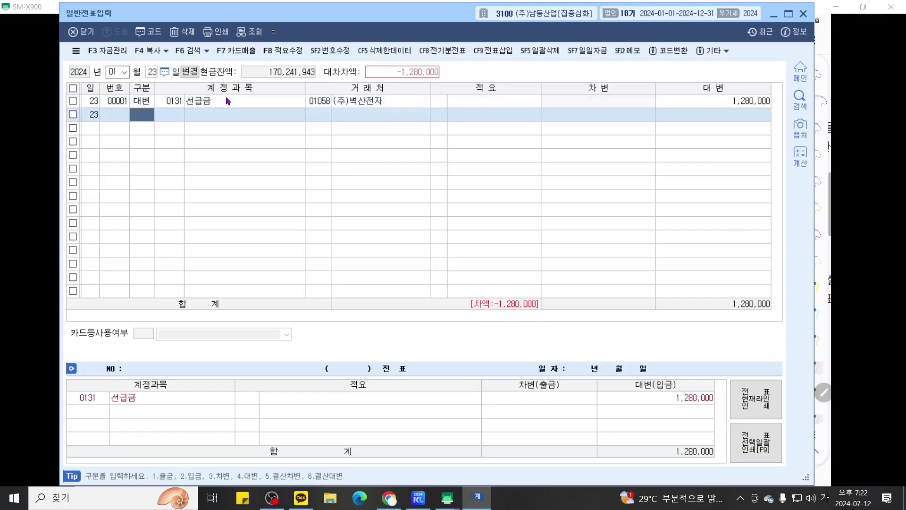
Enter a second credit (대변) line for account 101 현금 with amount 12,800,000 and no trading partner
type("4")
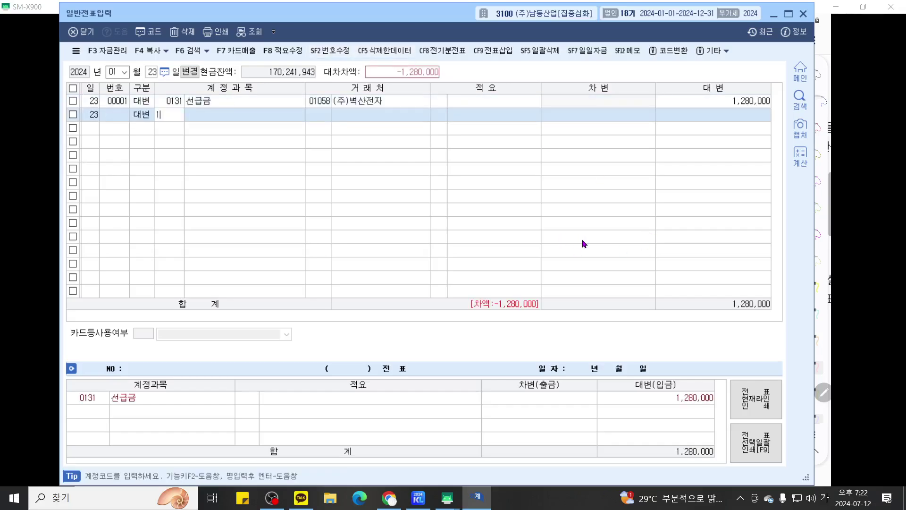
type("101")
key("Return")
key("Return")
key("Return")
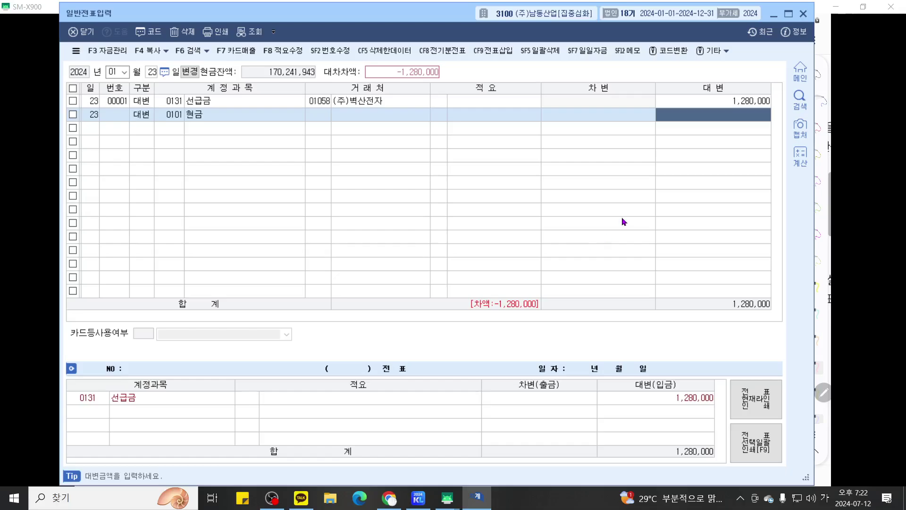
type("12,800,000")
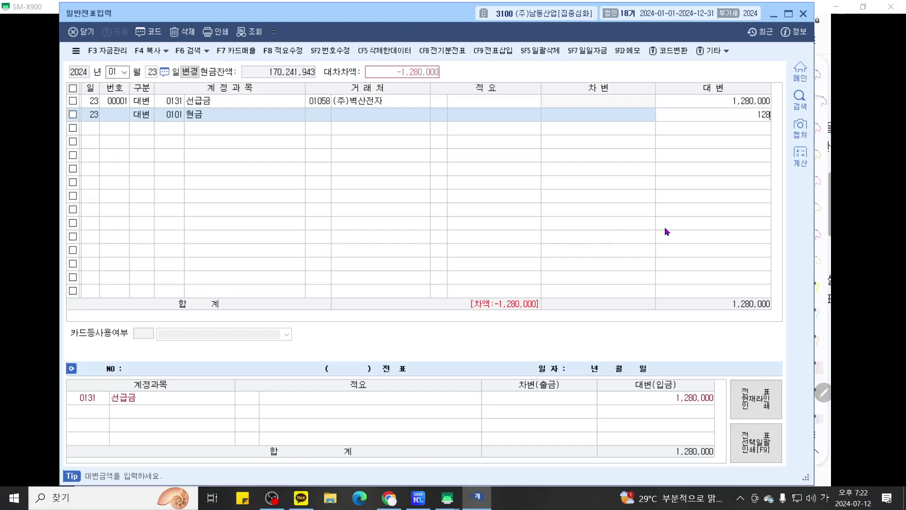
key("Return")
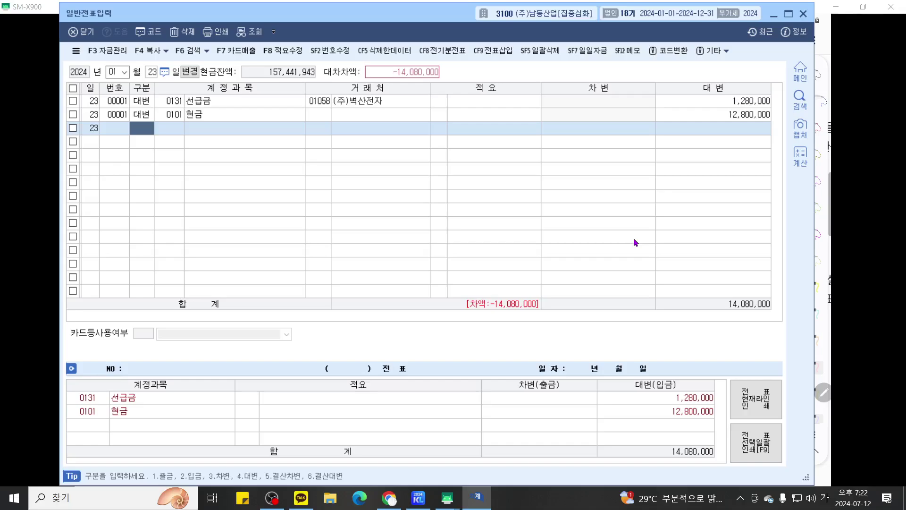
key("ctrl+F2")
scroll(631, 238, "up", 2)
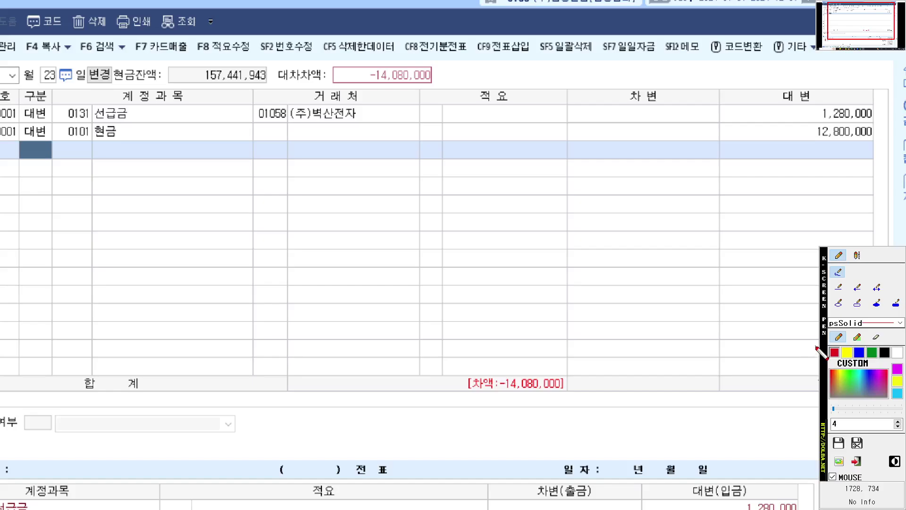
key("Escape")
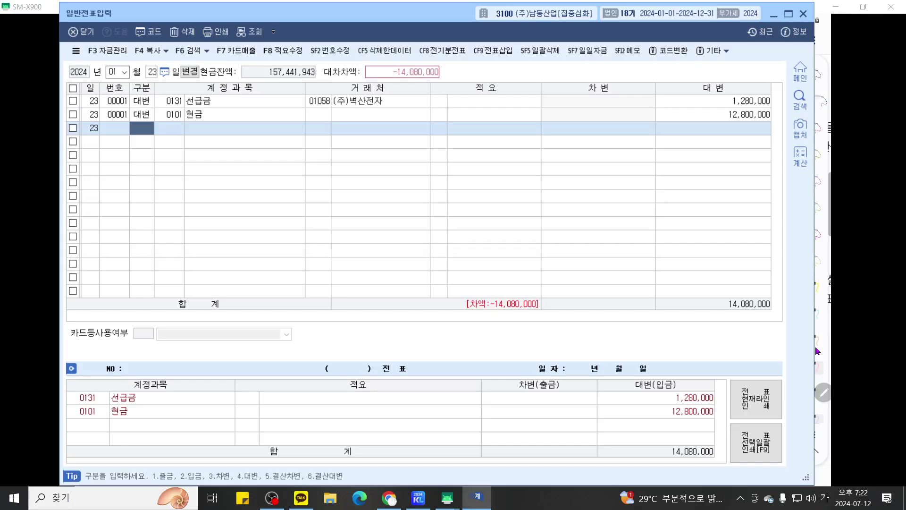
Add a debit (차변) line with account 153 원재료 to the January 23 voucher
type("3153")
key("Return")
mouse_move(814, 346)
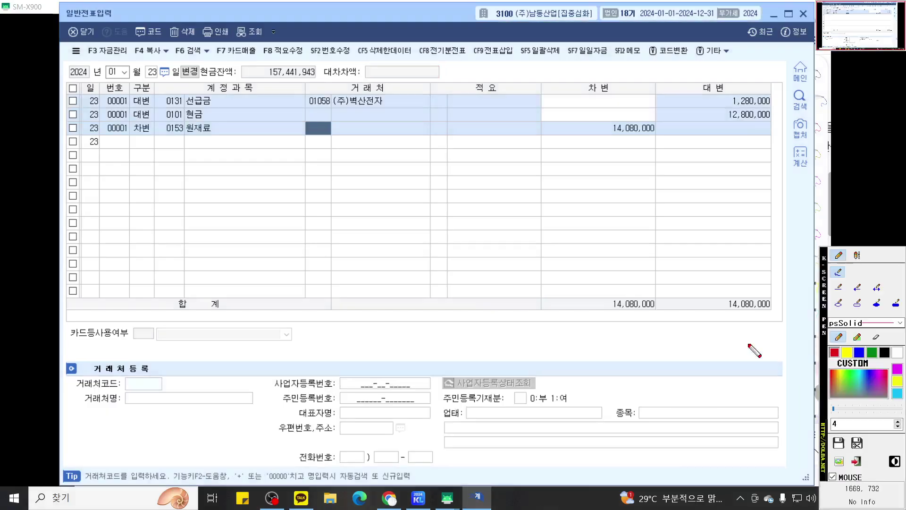
scroll(463, 298, "up", 2)
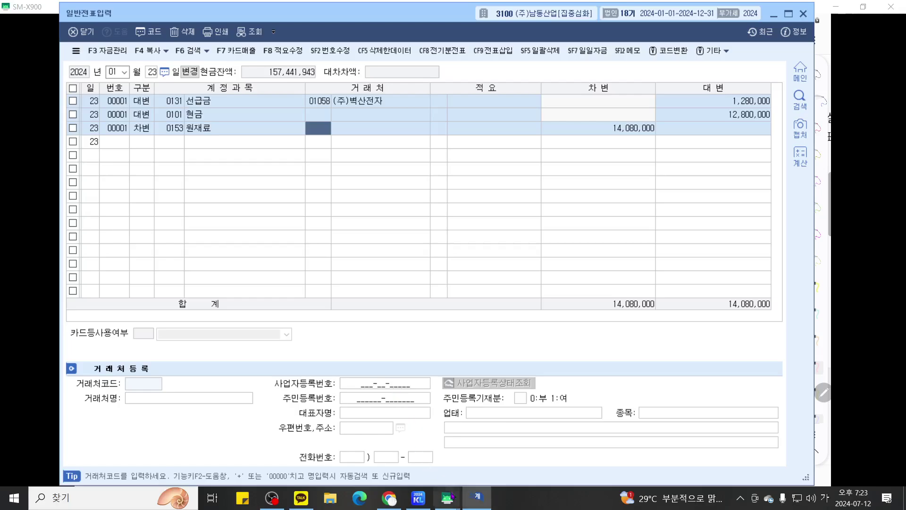
Switch to the SM-X900 notes to read problem ⑧
left_click(475, 460)
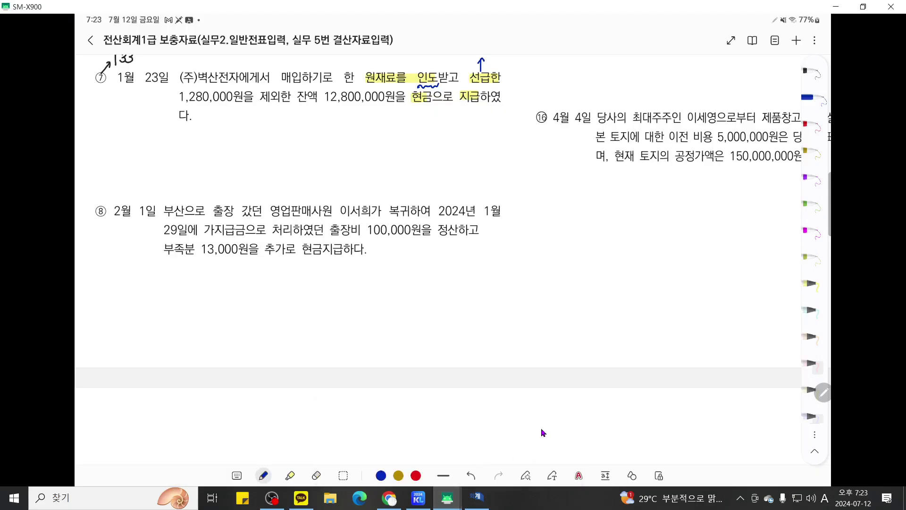